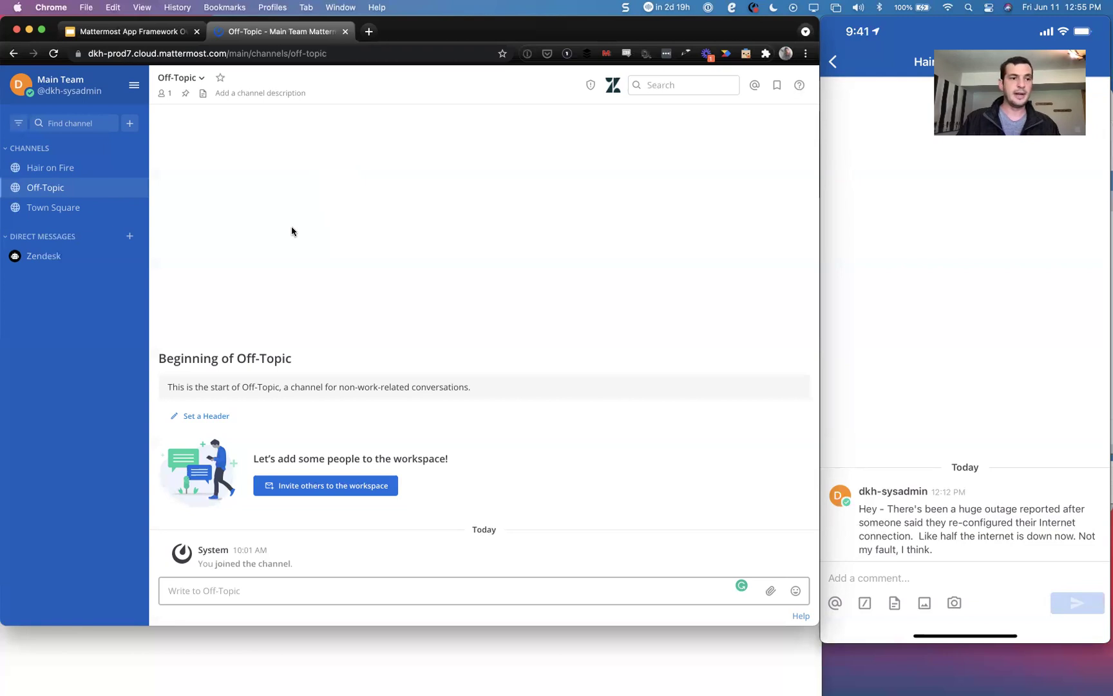
click(76, 170)
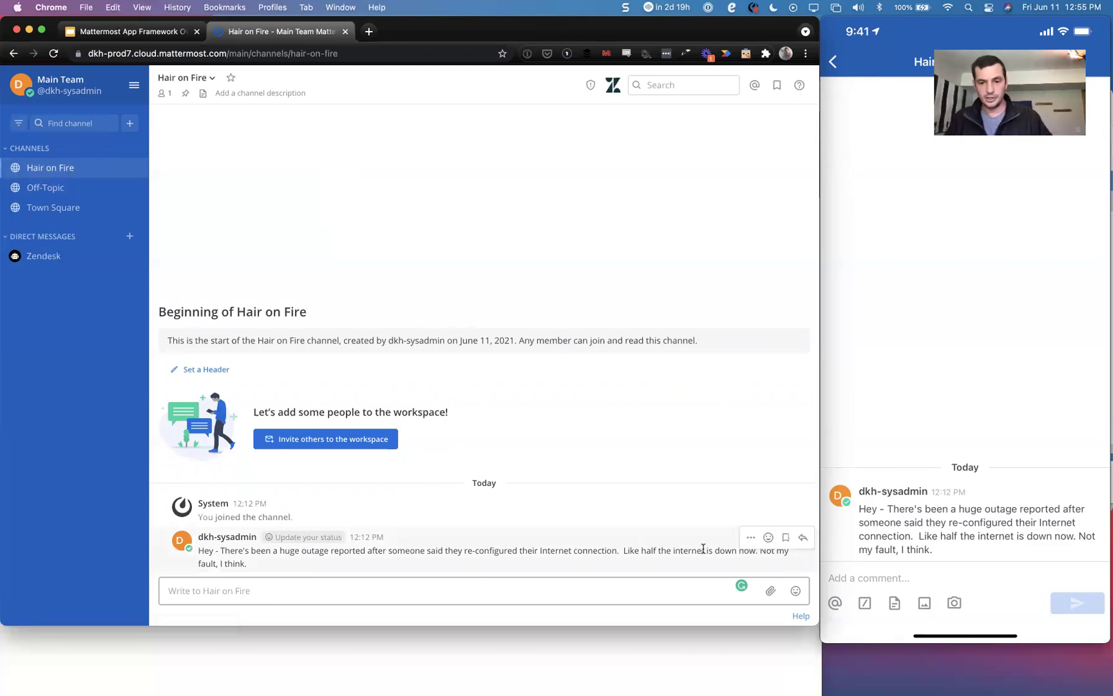
click(752, 538)
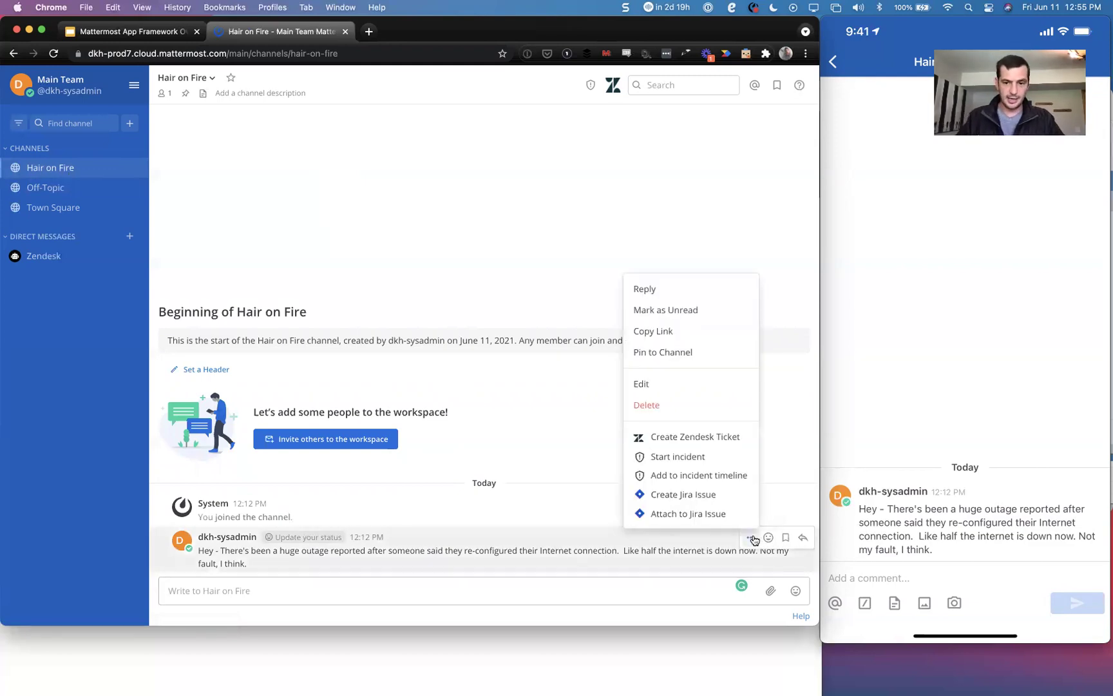
click(714, 502)
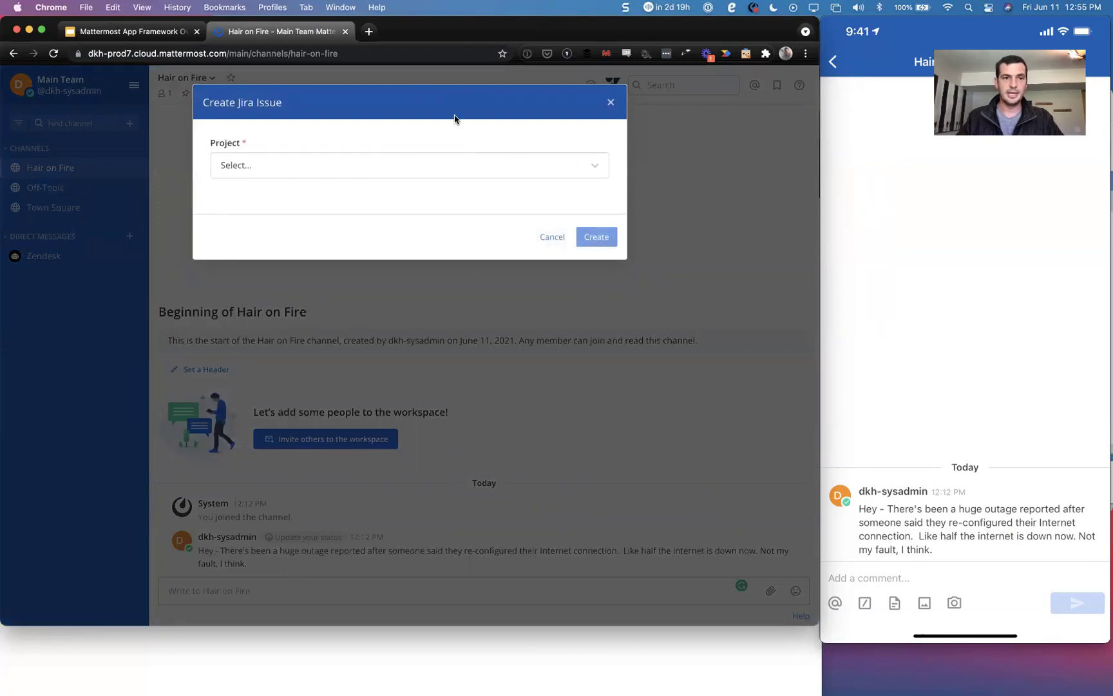
click(495, 166)
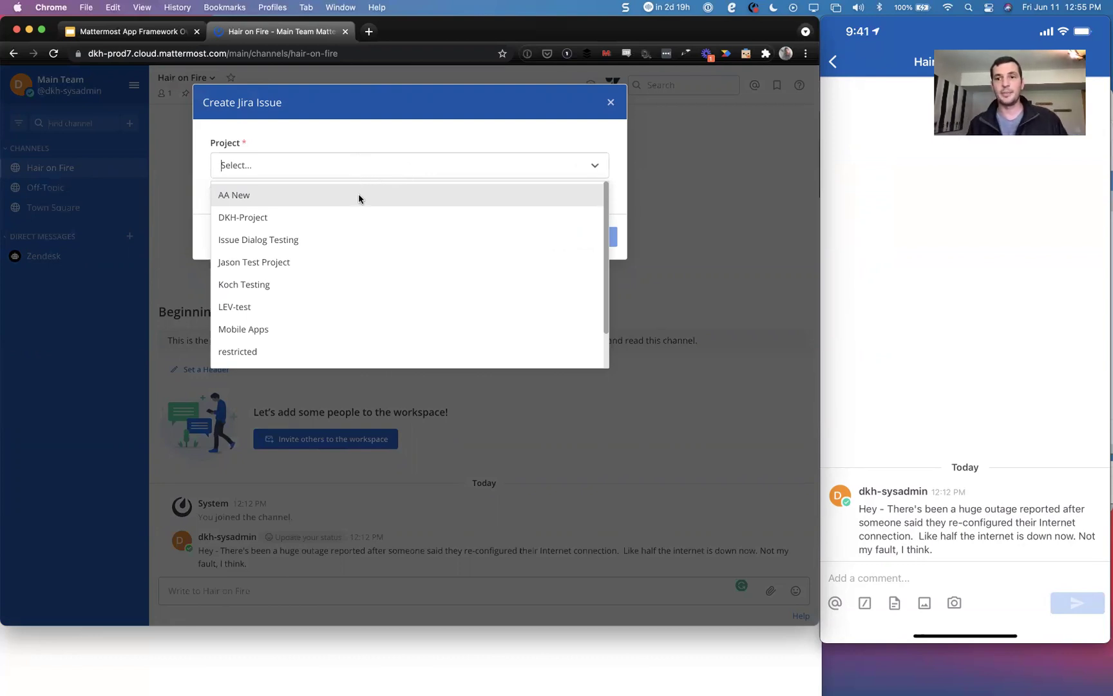
click(347, 217)
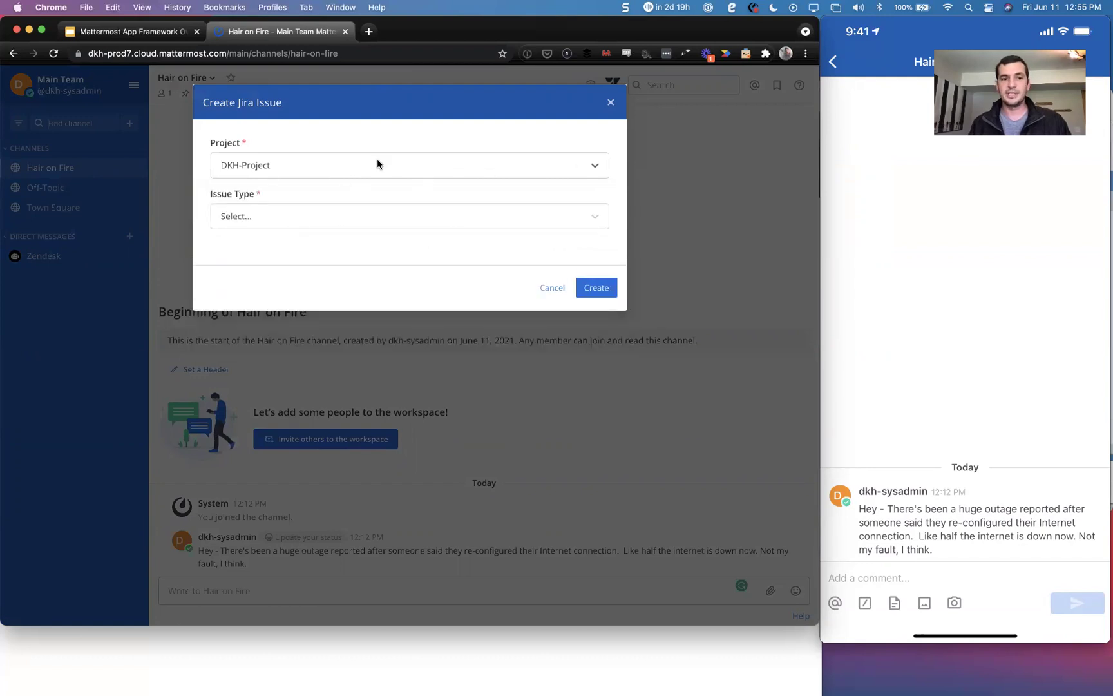
click(425, 216)
click(417, 251)
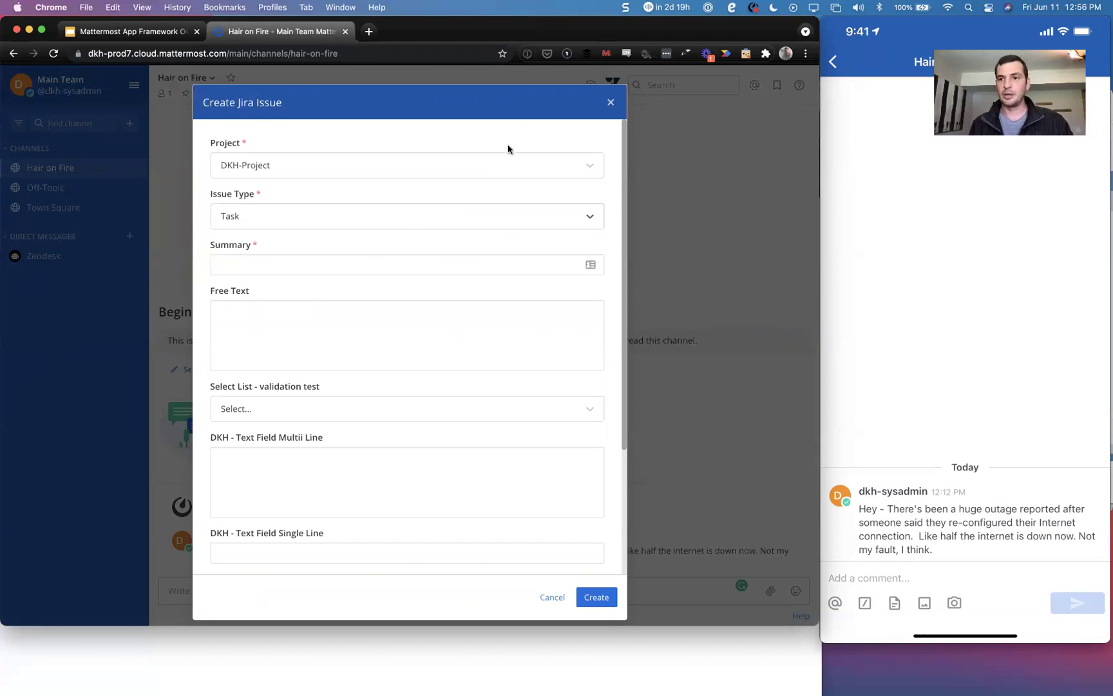
click(611, 102)
Send /jira create from the iPhone's comment box
mouse_move(889, 571)
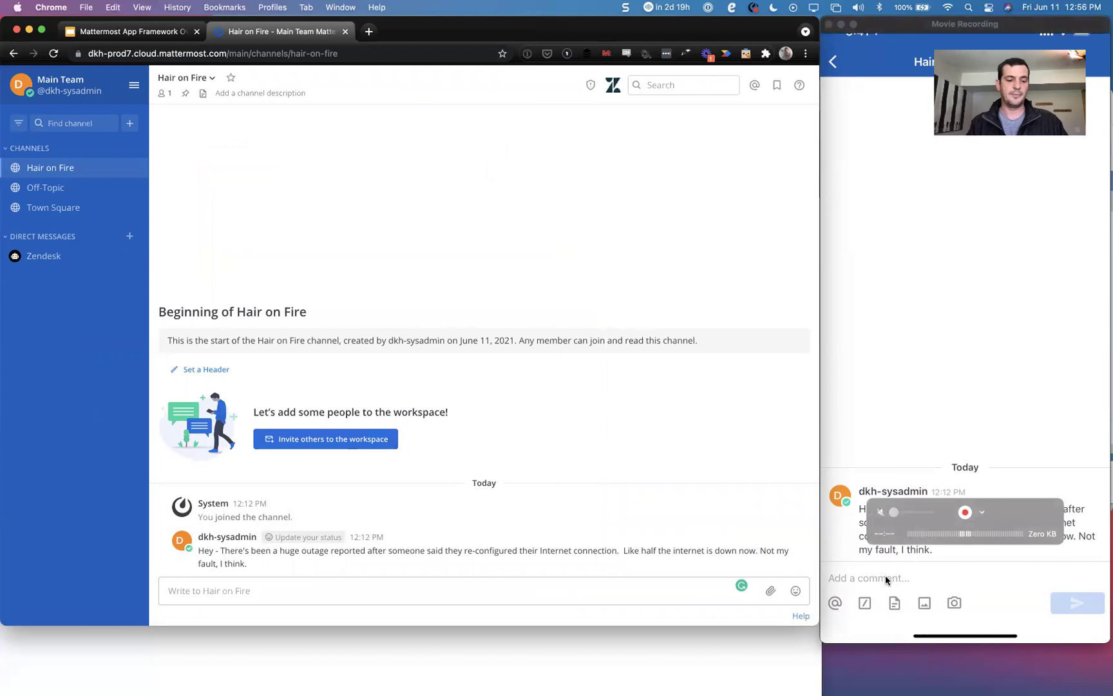
click(886, 578)
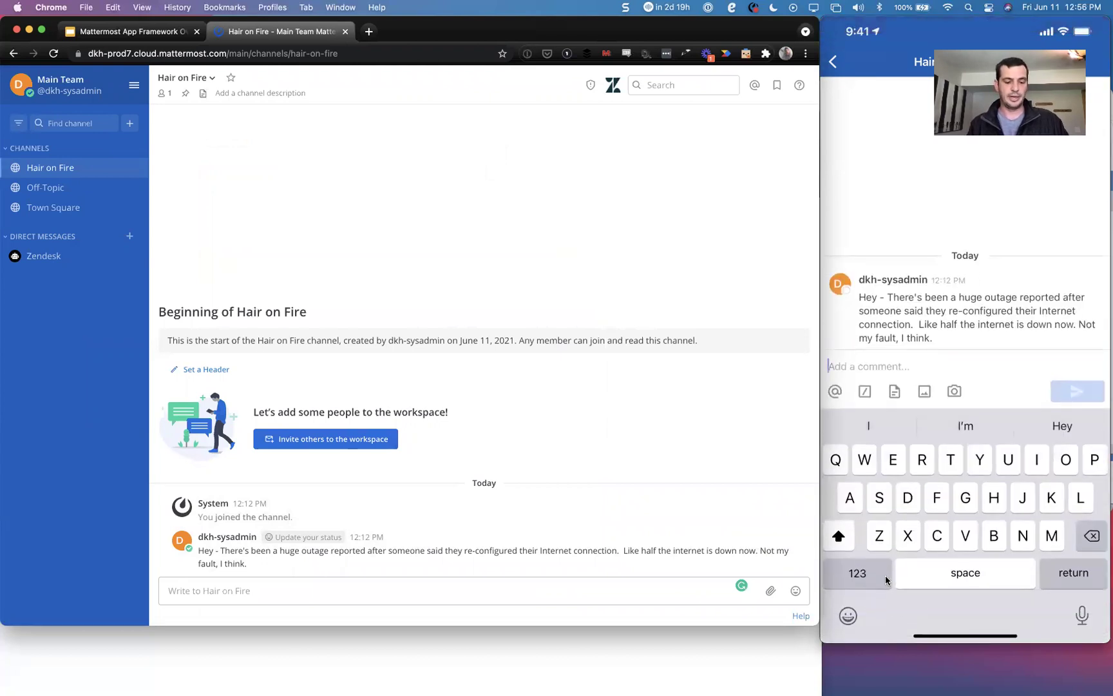
text(/j)
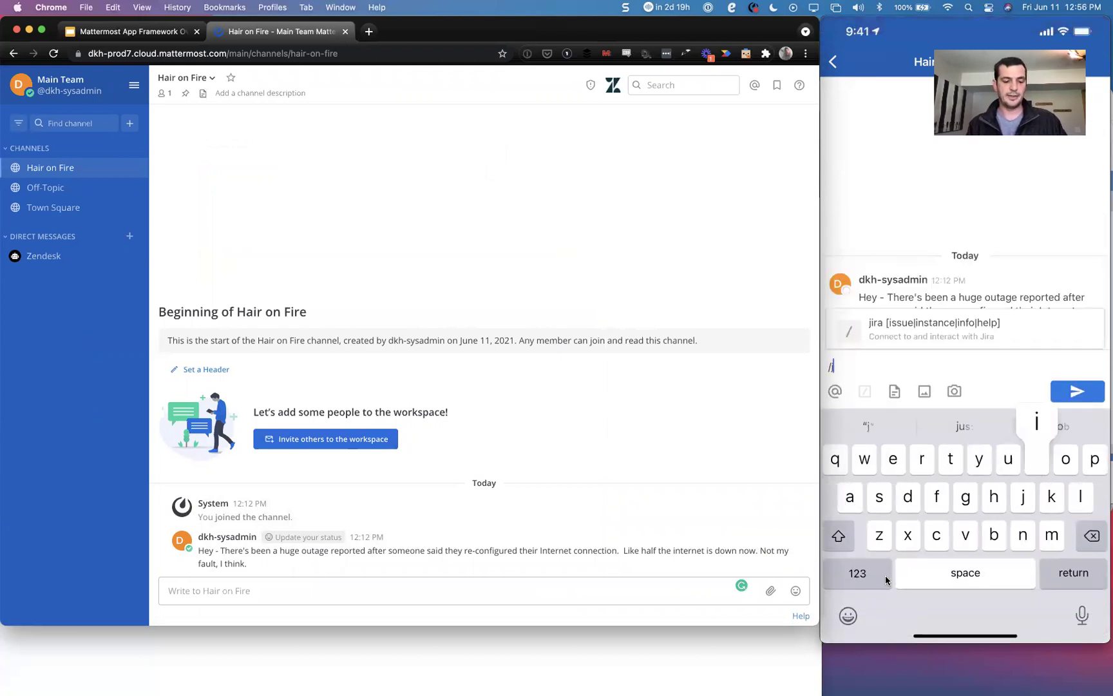
text(ira cre)
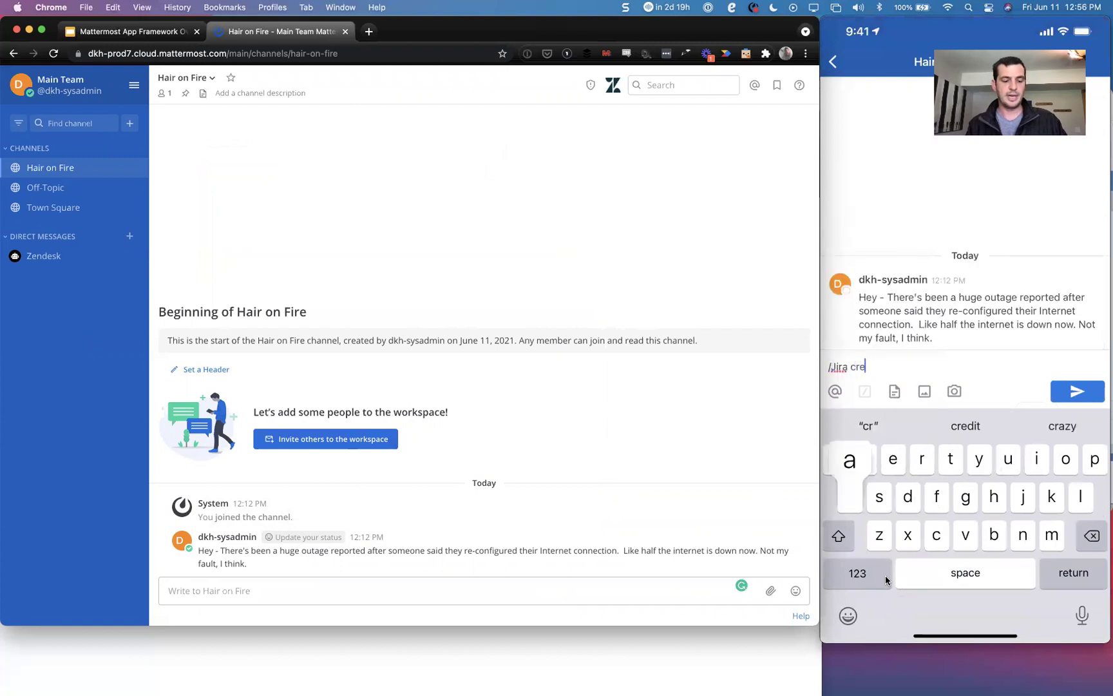
text(ate)
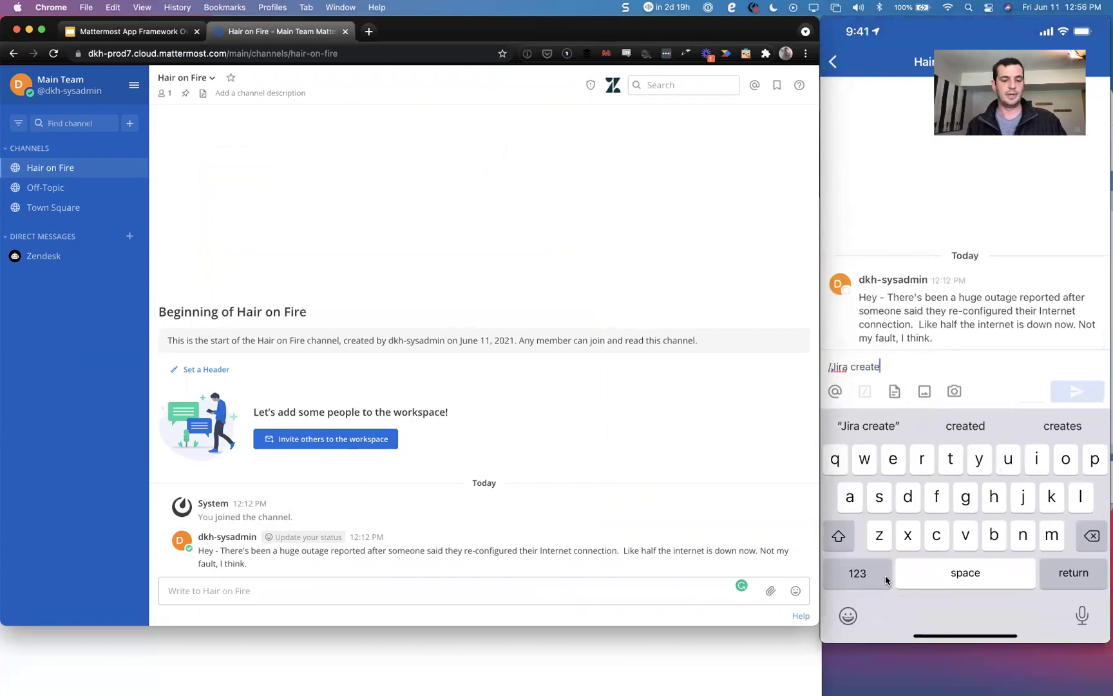
key(Return)
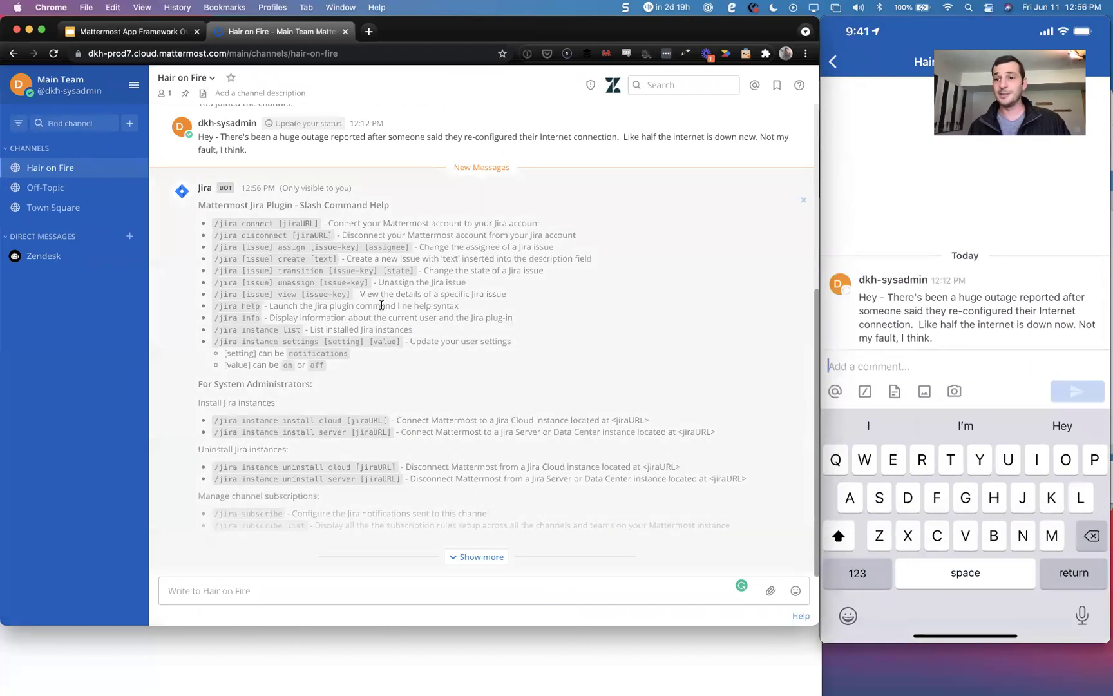
Run /jira create in the browser's channel and cancel the Create Jira Issue dialog
click(292, 593)
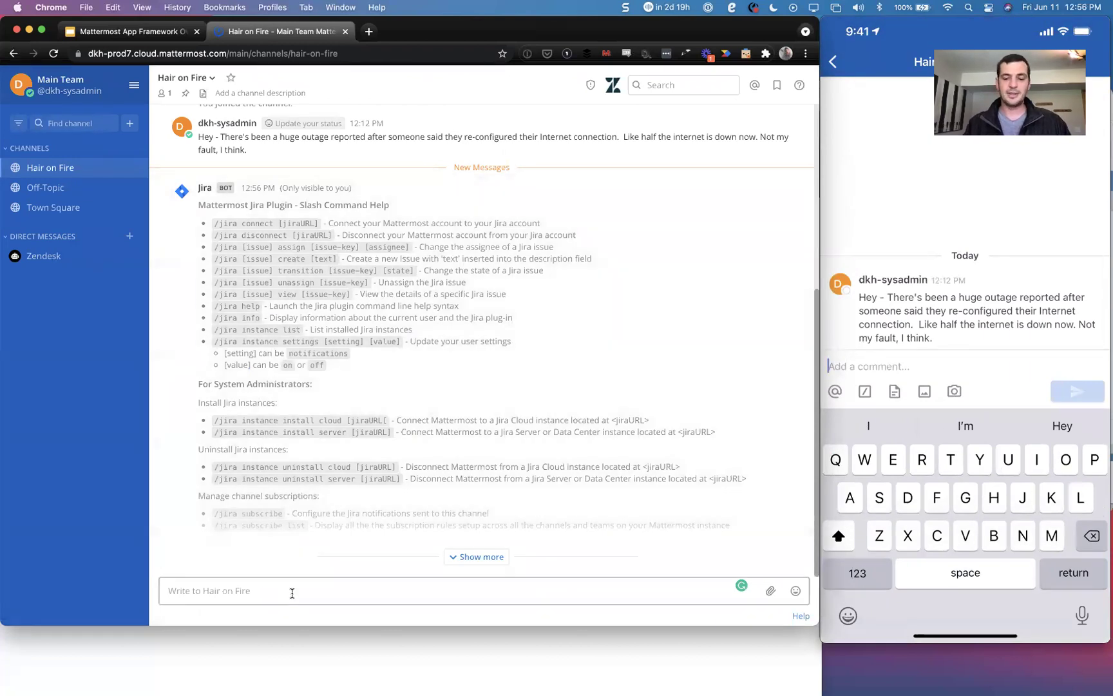
text(/jira crea)
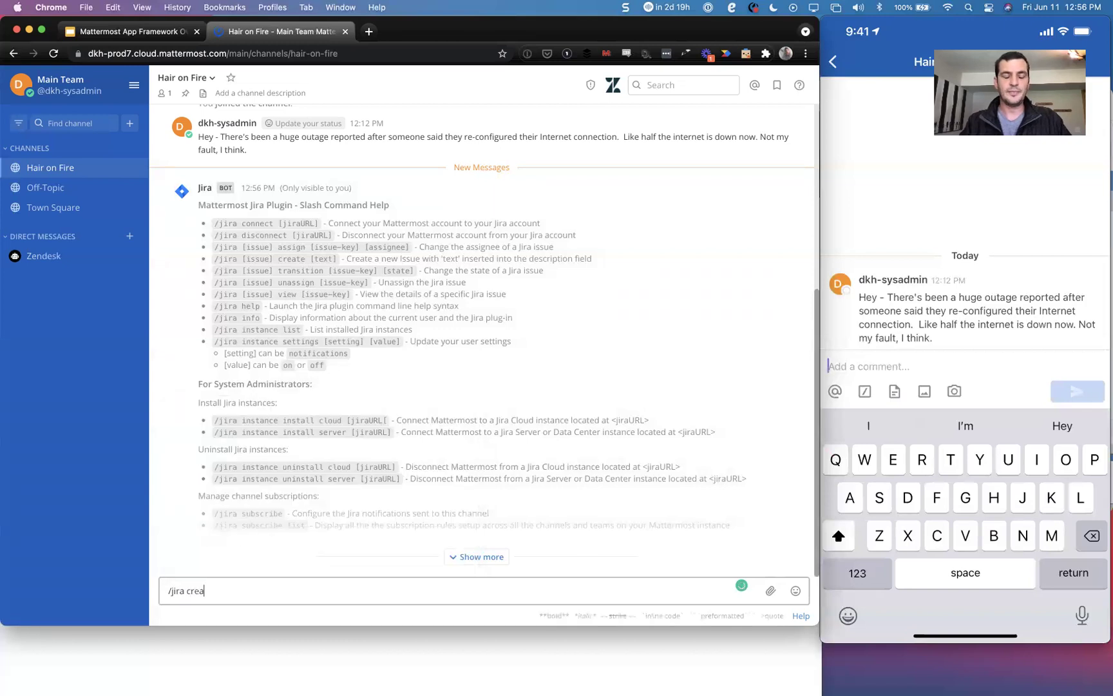
text(te)
key(Return)
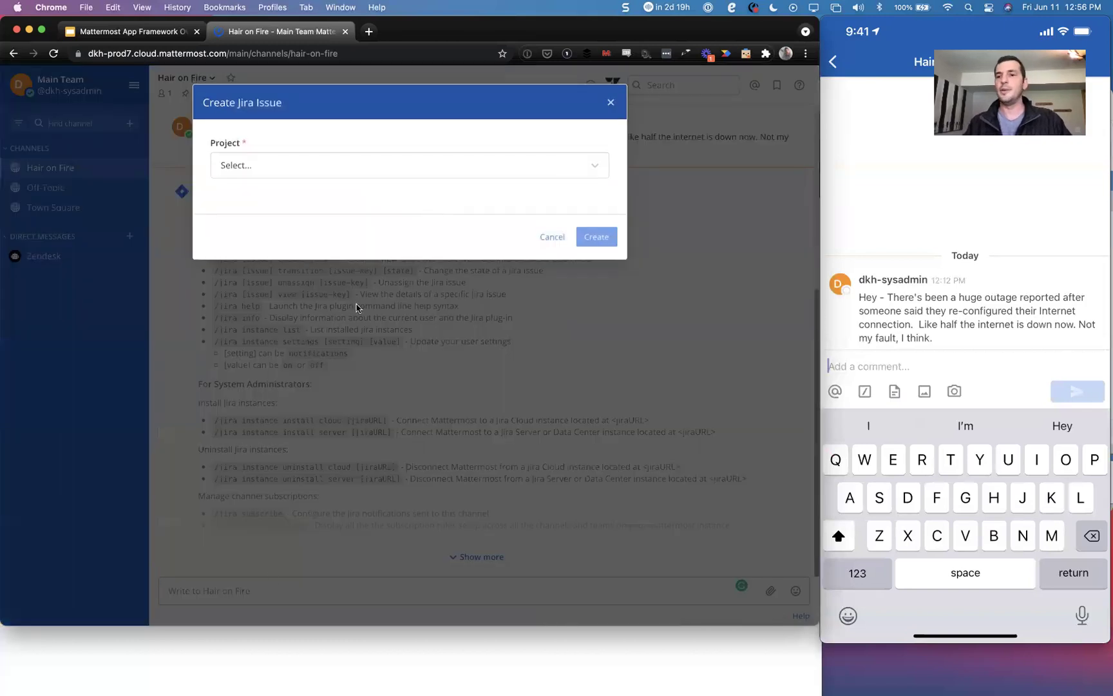
click(549, 238)
click(920, 263)
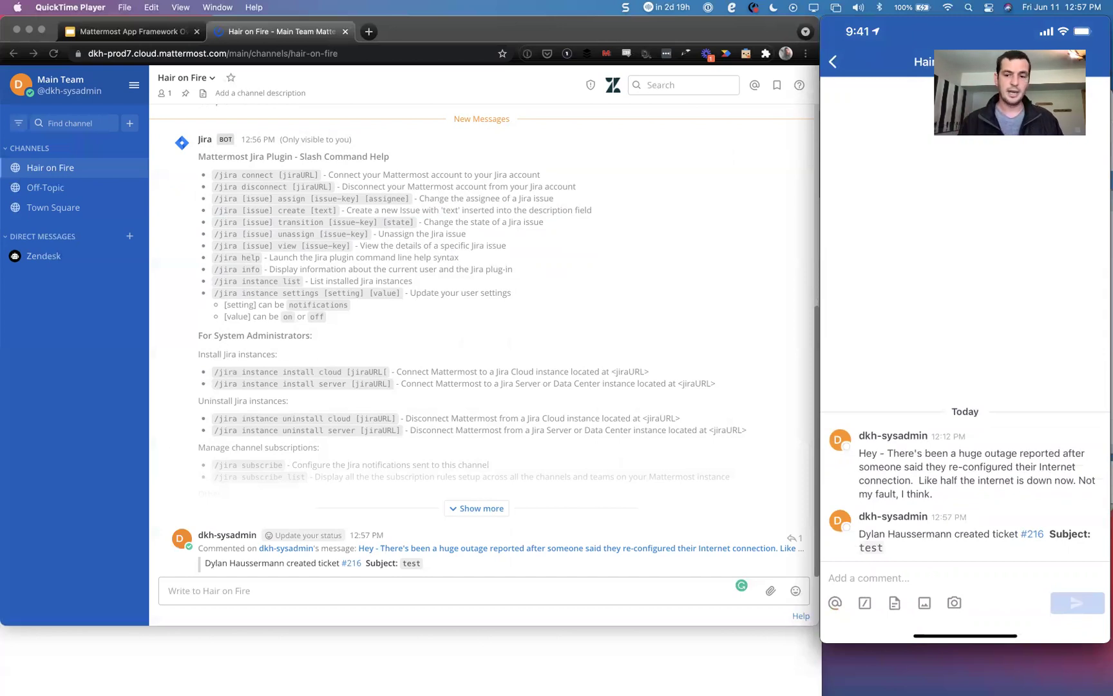
On the iPhone, make Zendesk ticket #216 with subject 'test' from the outage message
mouse_move(950, 326)
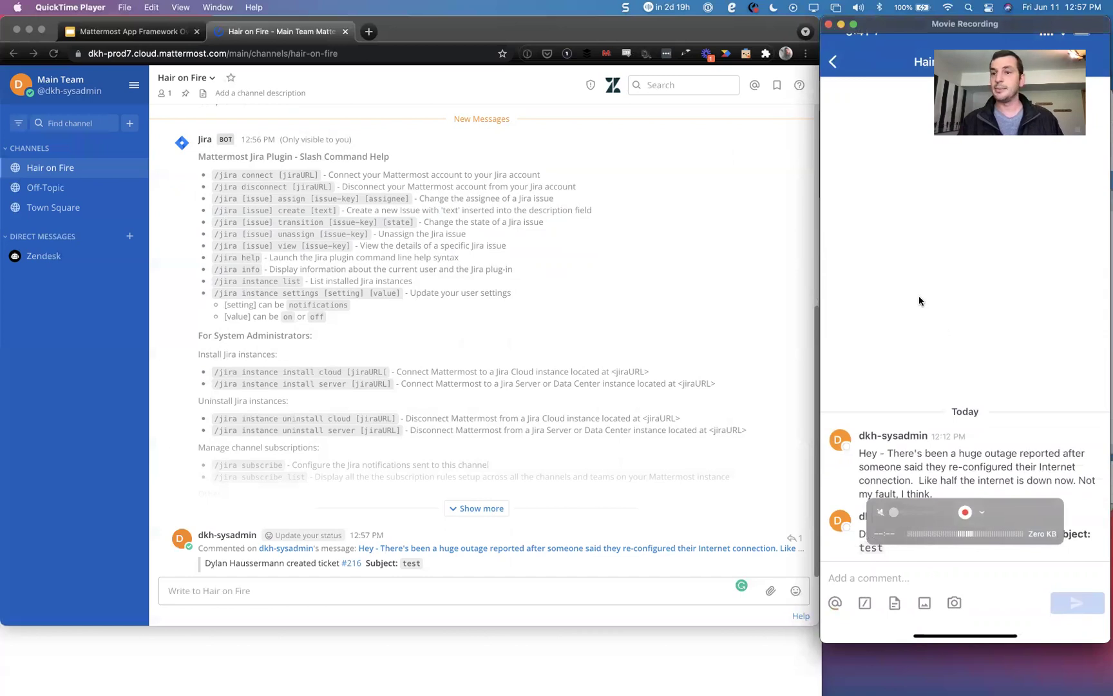
Scroll up to the outage message and open its more-actions menu showing Create Zendesk Ticket
click(417, 591)
click(416, 592)
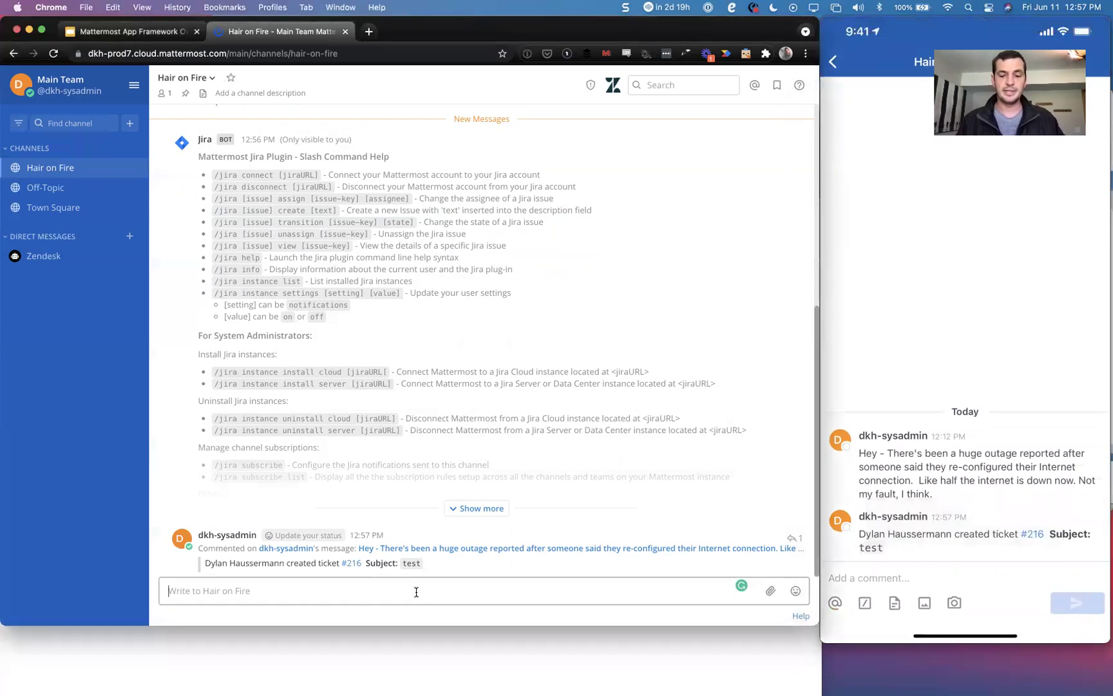
text(/)
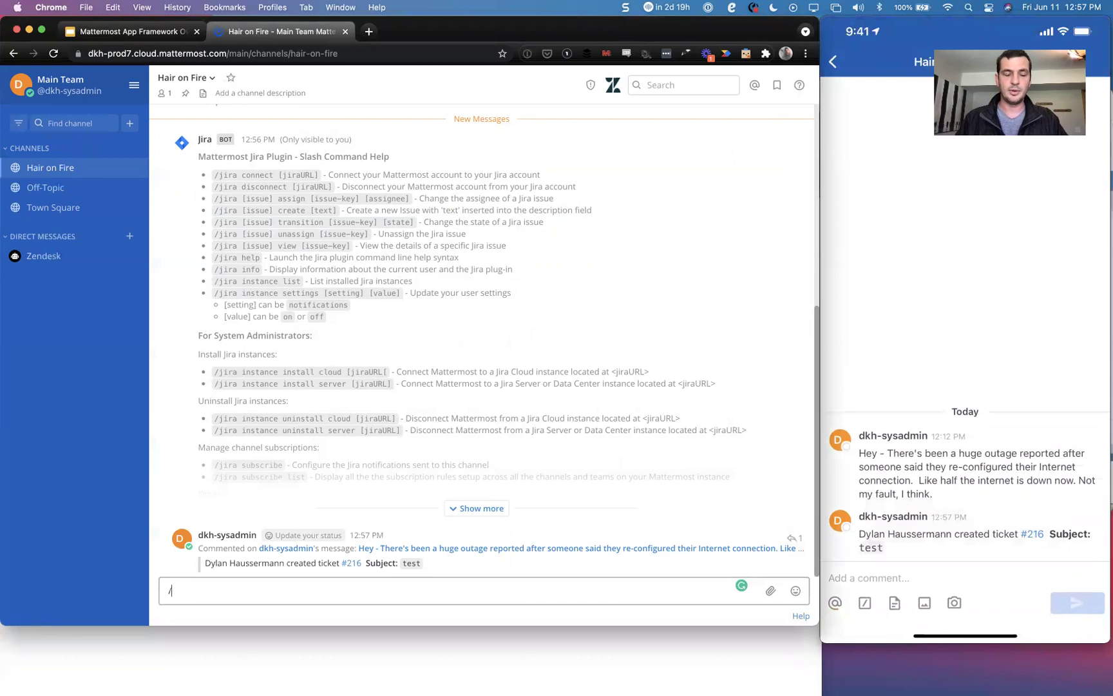
key(BackSpace)
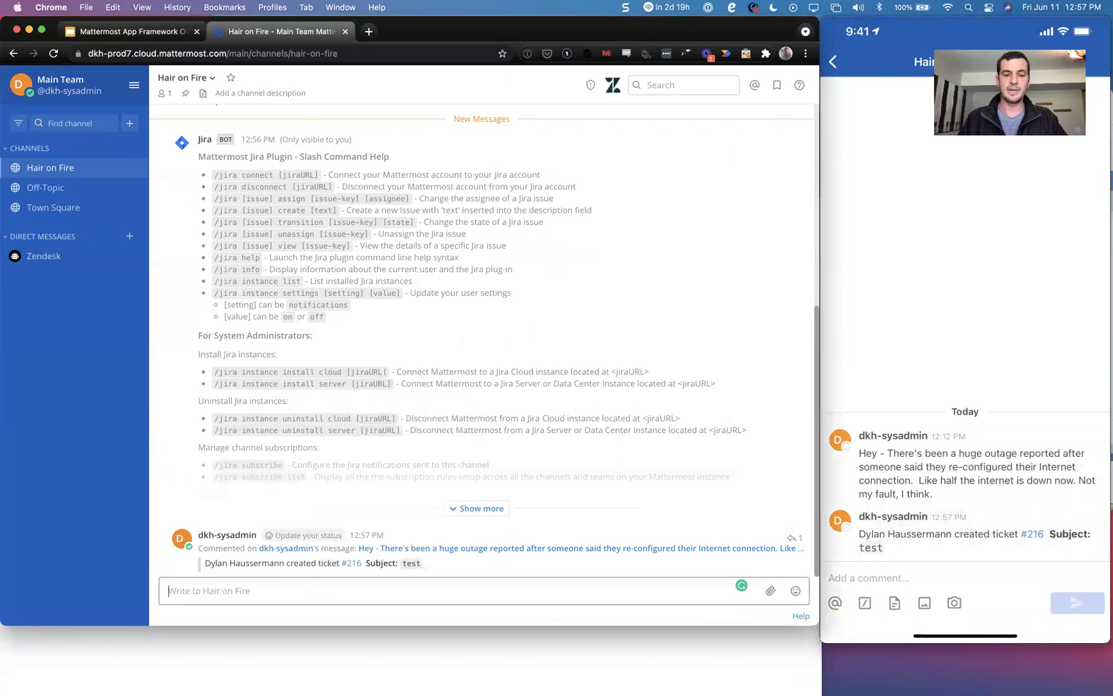
scroll(630, 504, up, 5)
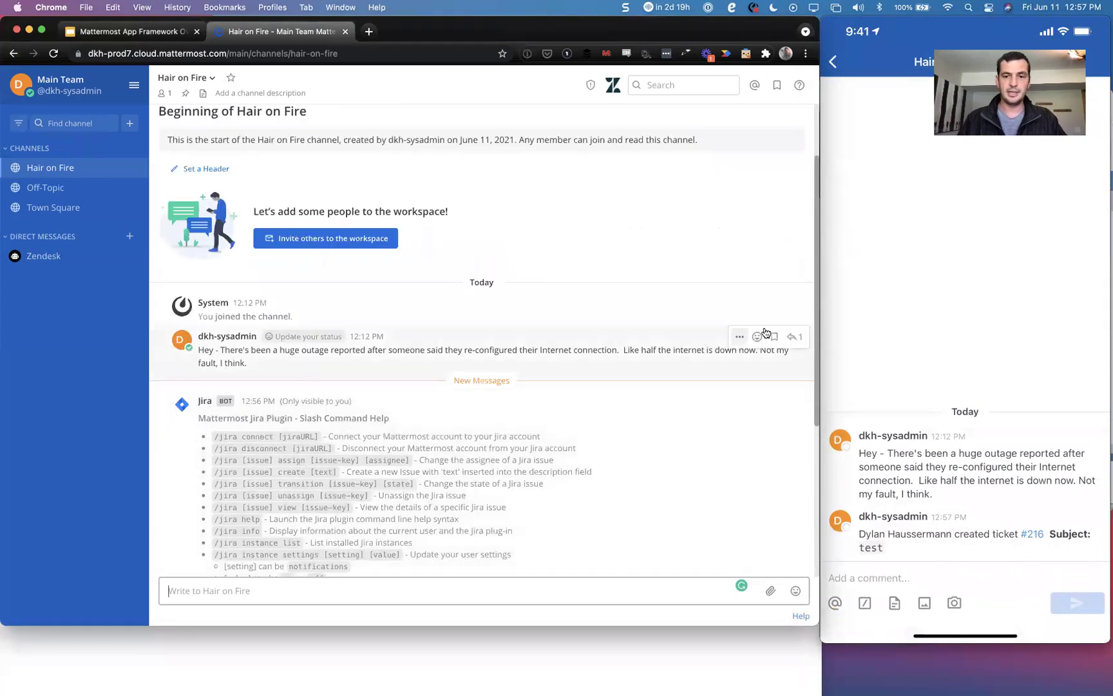
click(741, 338)
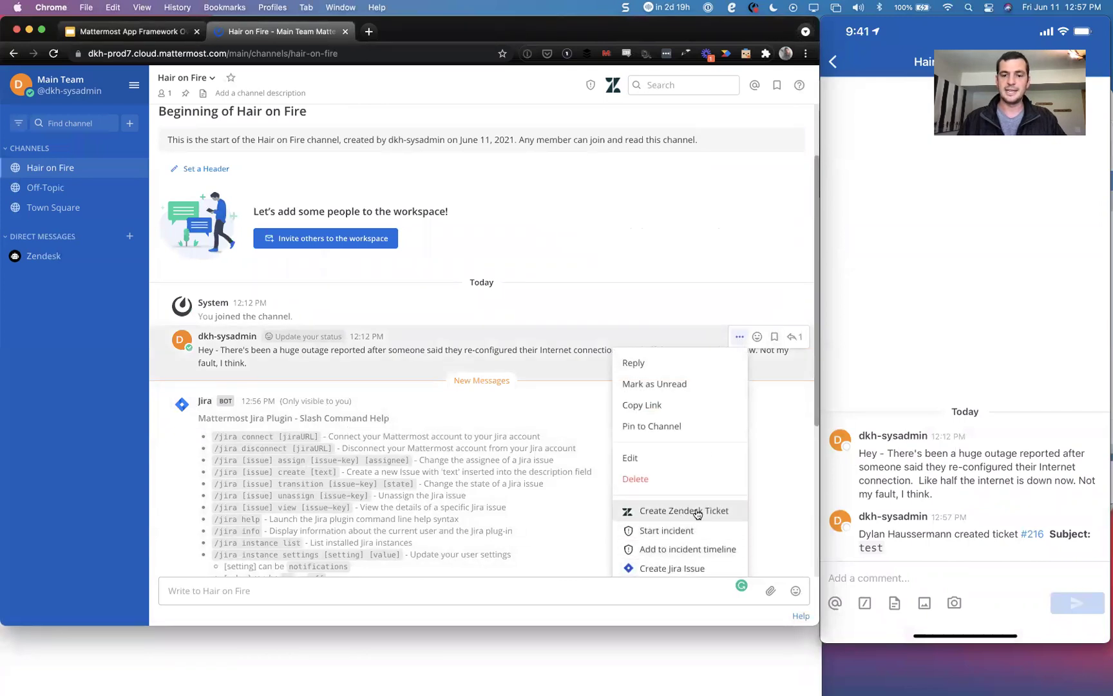
scroll(698, 514, down, 2)
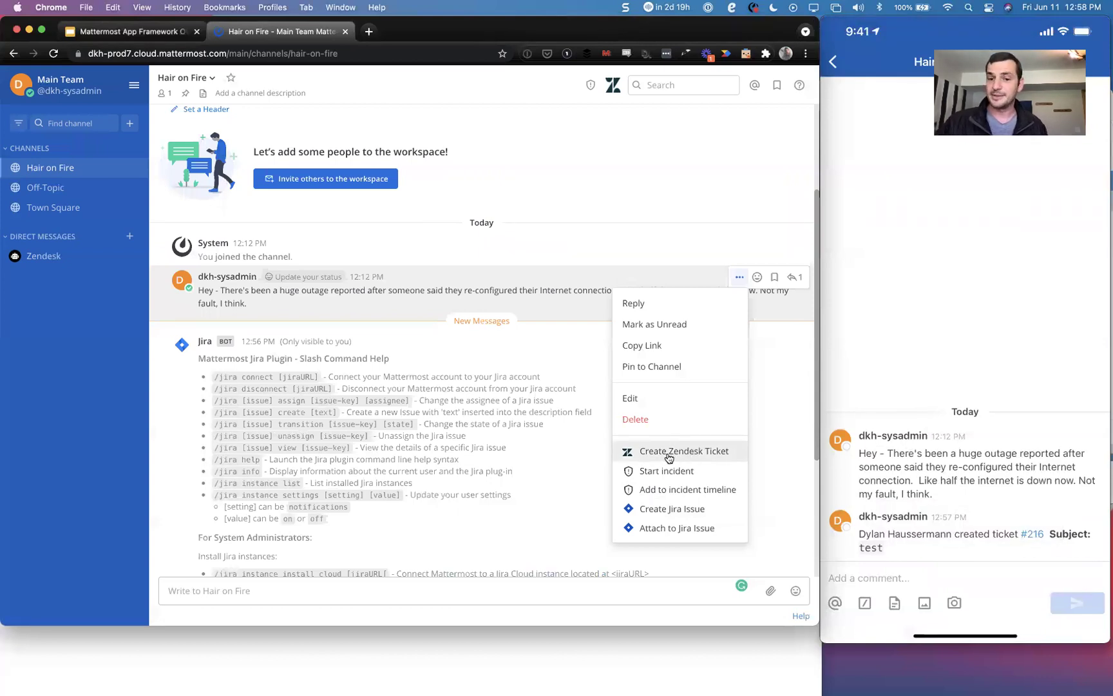
Submit a Zendesk ticket from the outage message: Default Ticket Form, subject 'test', Low priority
click(669, 458)
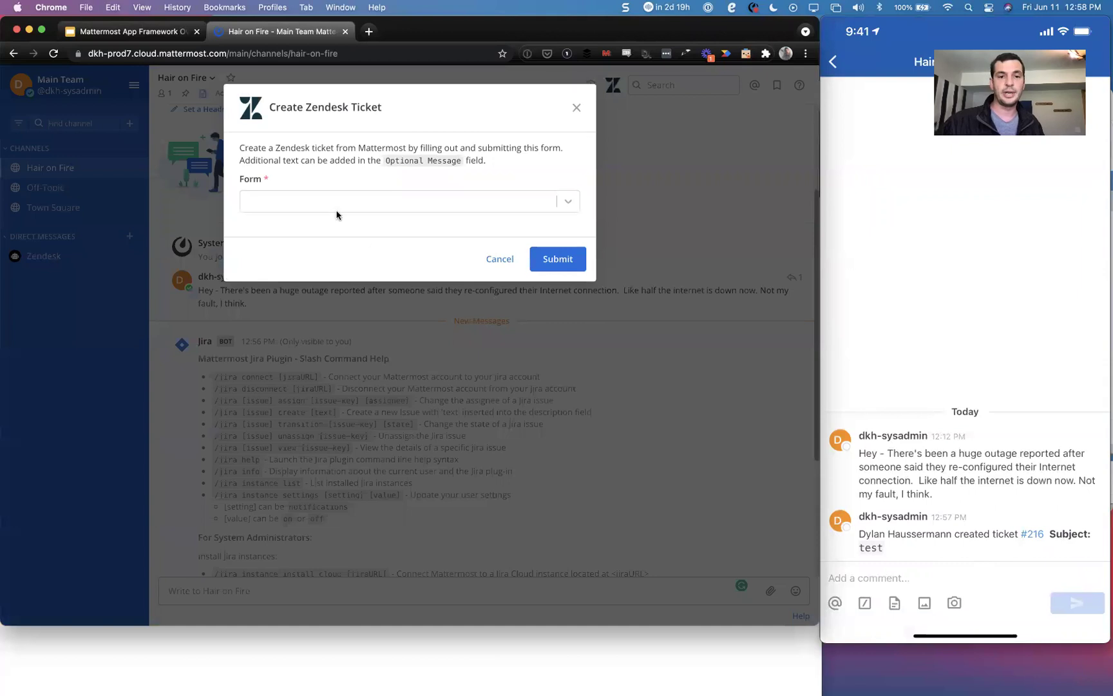
click(573, 205)
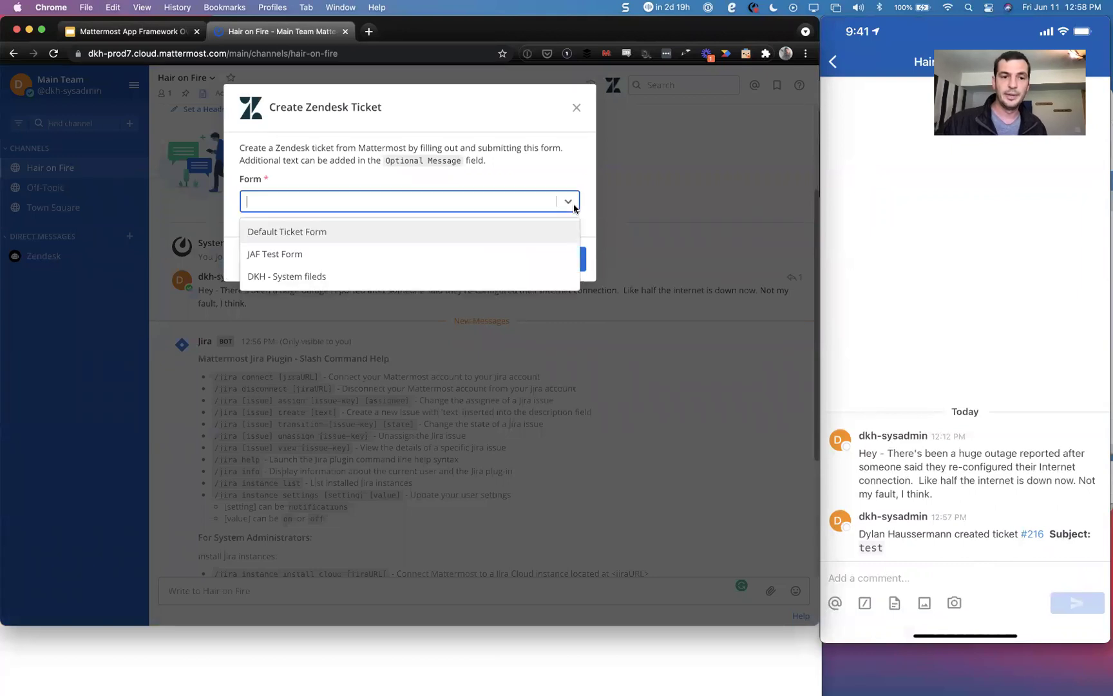
click(470, 233)
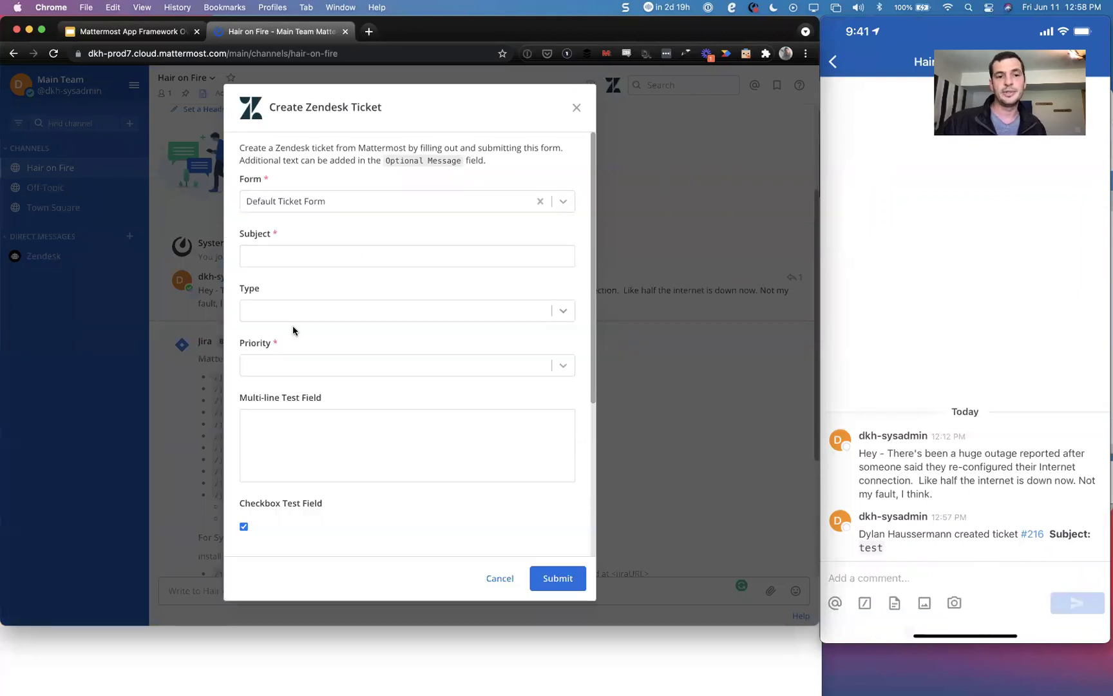
text(test)
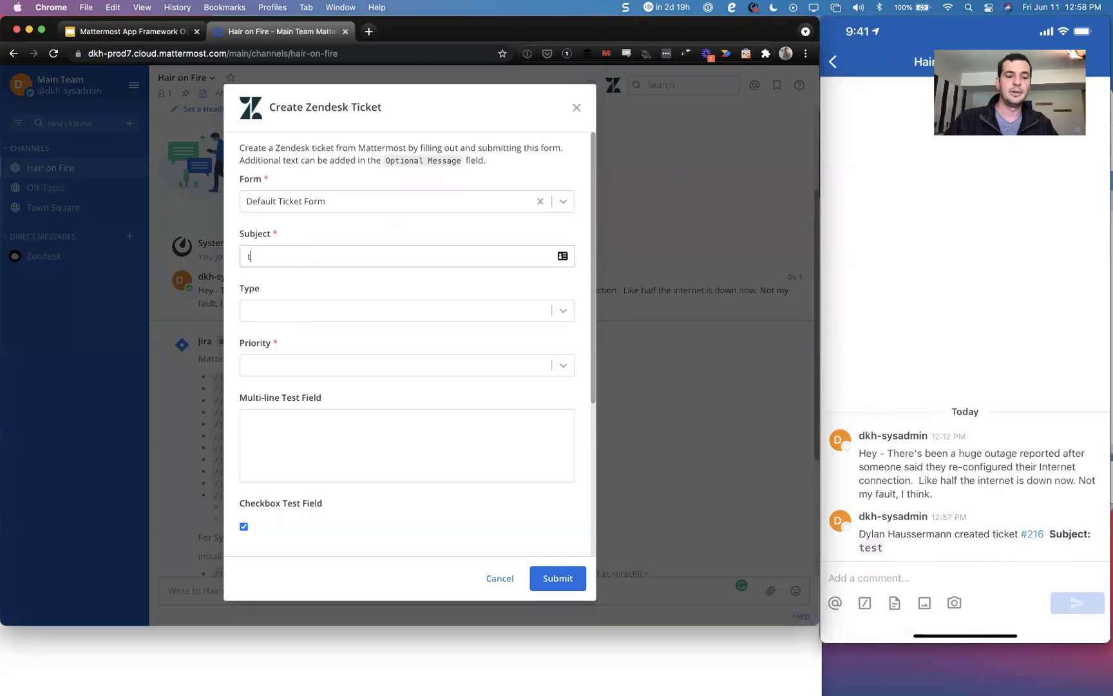
click(264, 367)
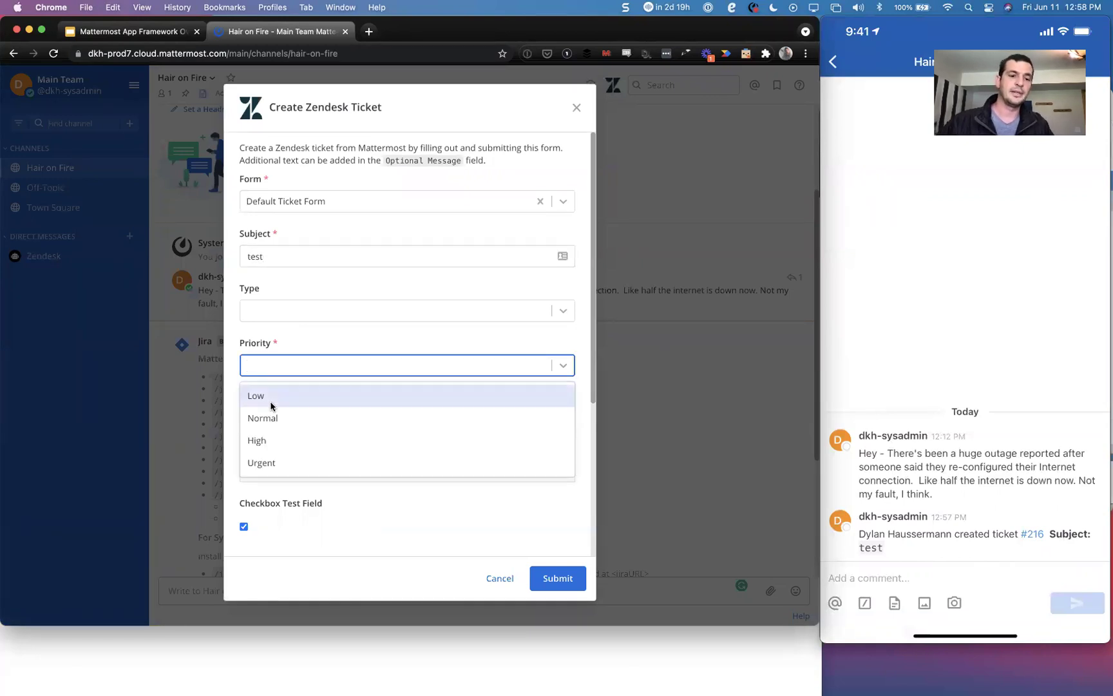
click(269, 401)
scroll(276, 442, down, 4)
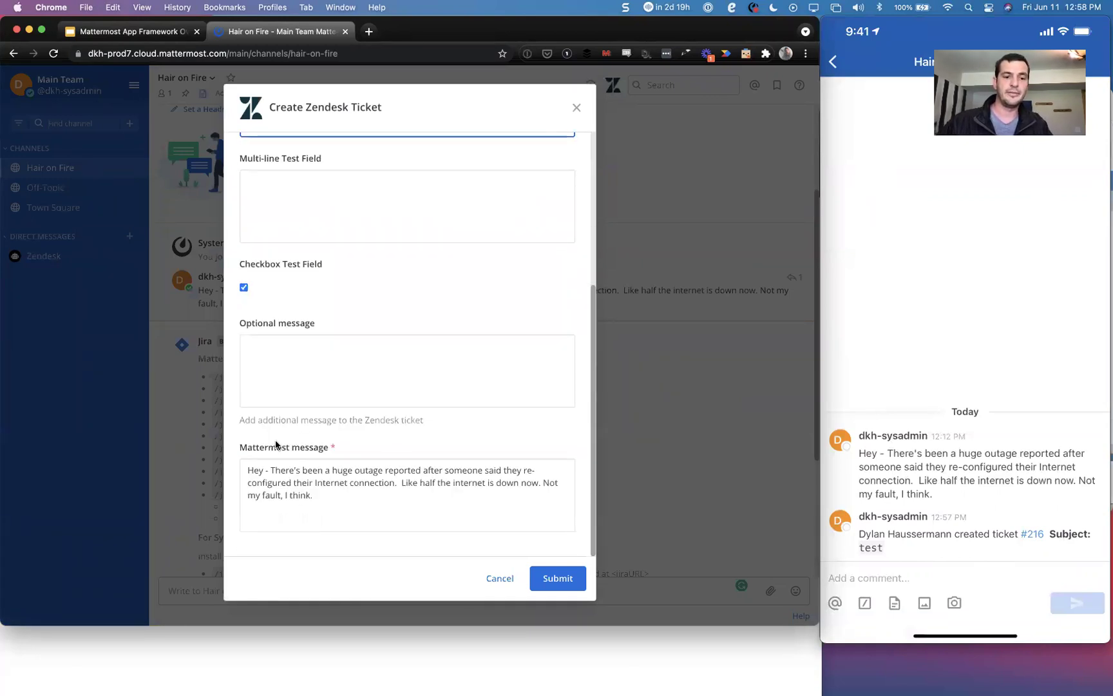
click(566, 578)
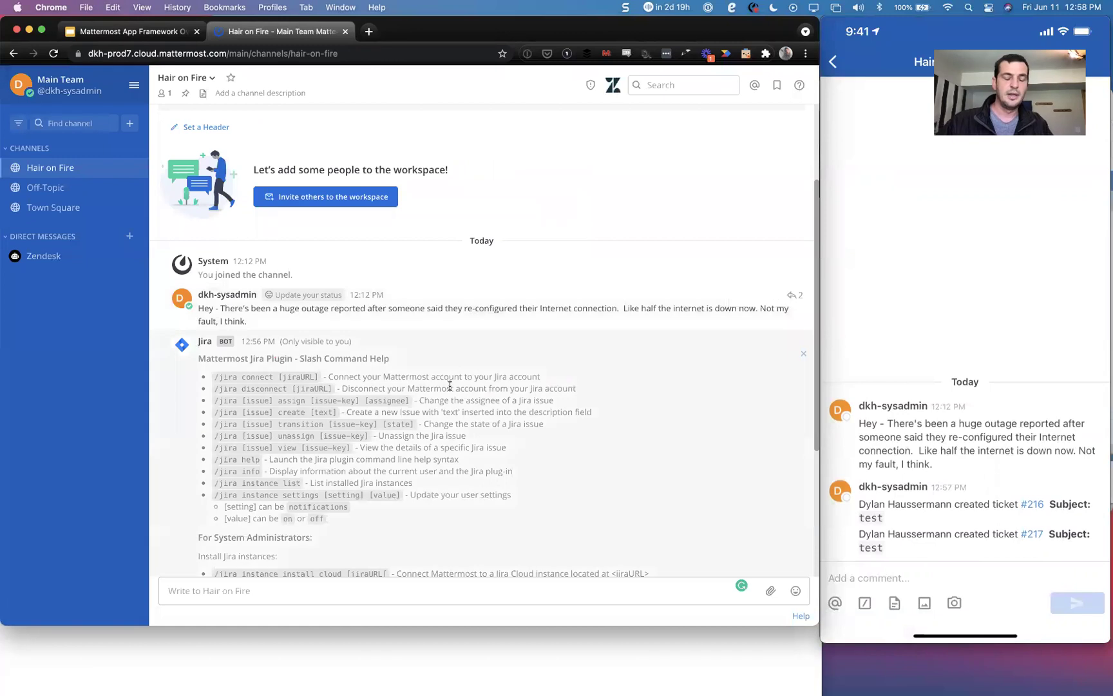
Create and save a new Zendesk subscription named 'Status' with the Status option ticked
click(613, 89)
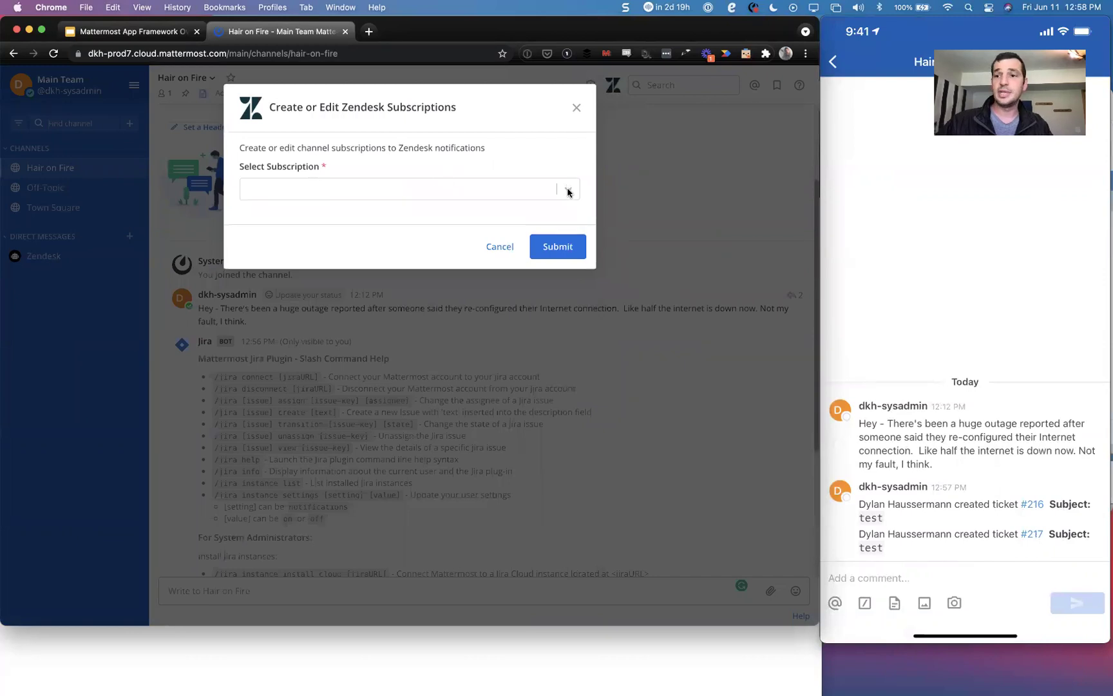
click(569, 190)
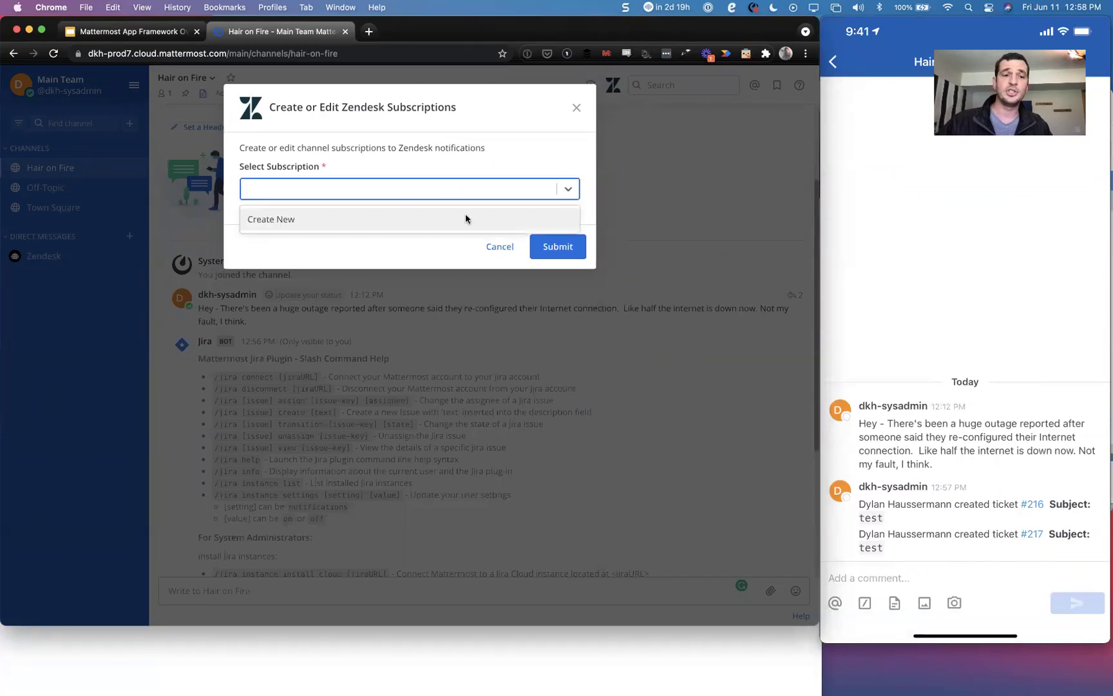
click(420, 220)
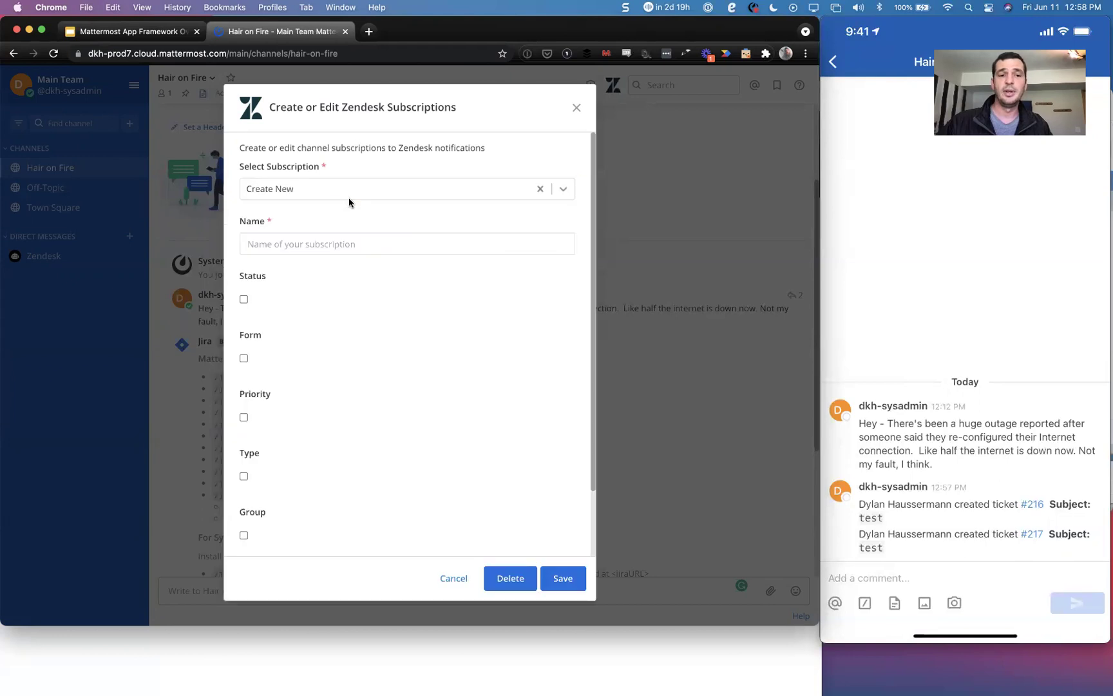
click(244, 299)
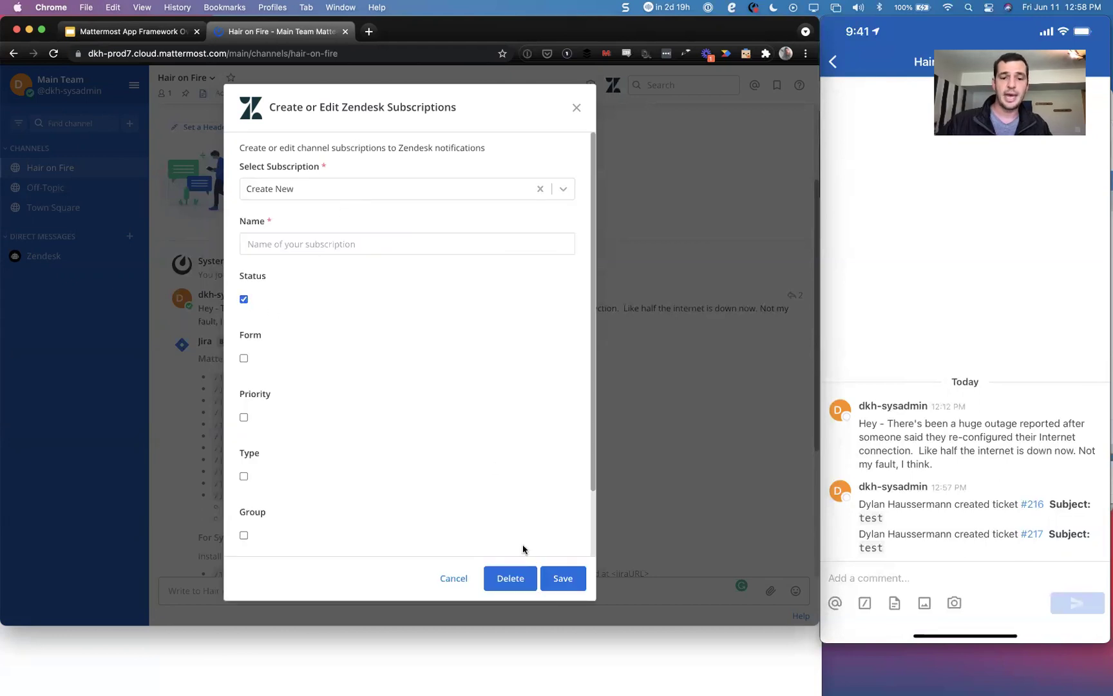
click(561, 580)
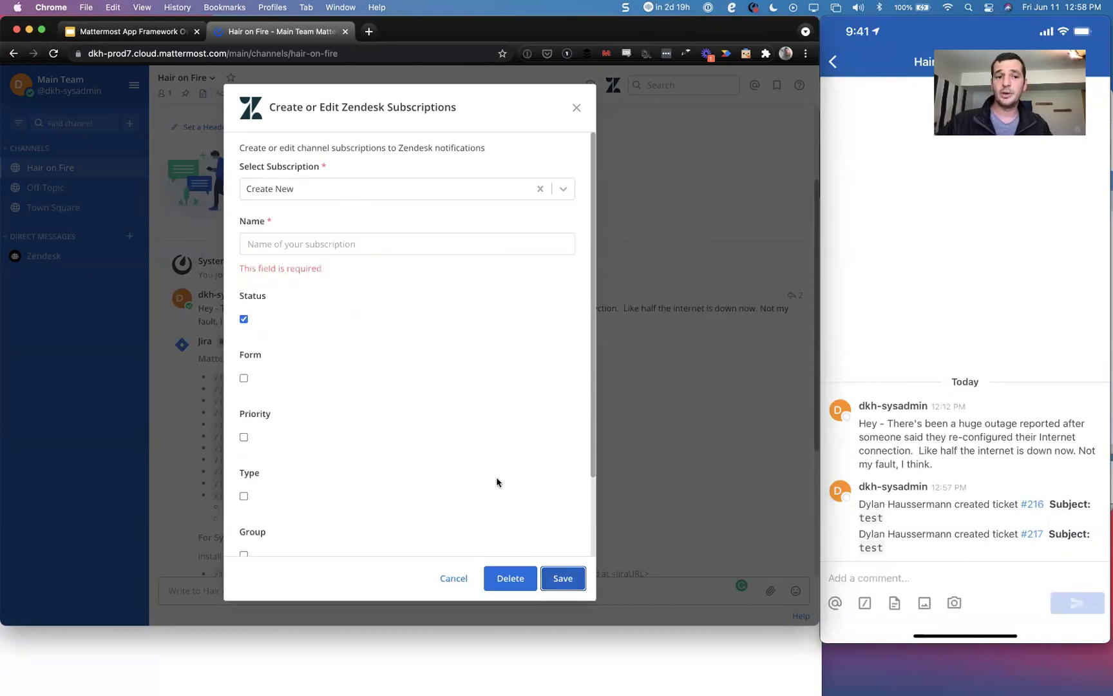
click(328, 251)
text(S)
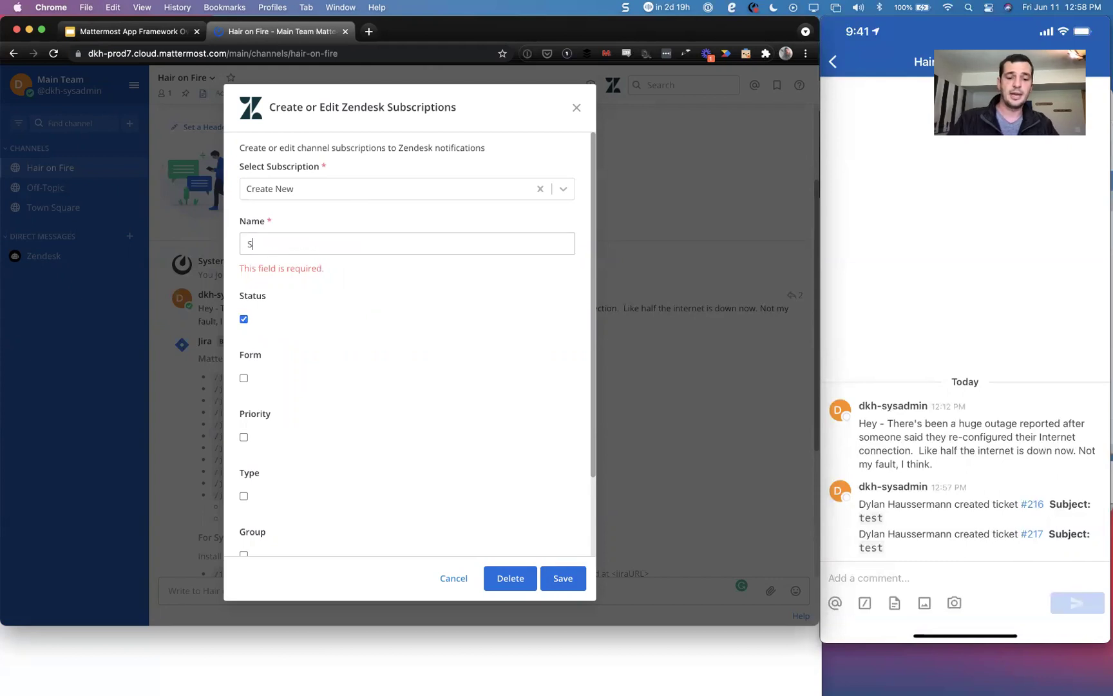
text(tatus)
click(563, 578)
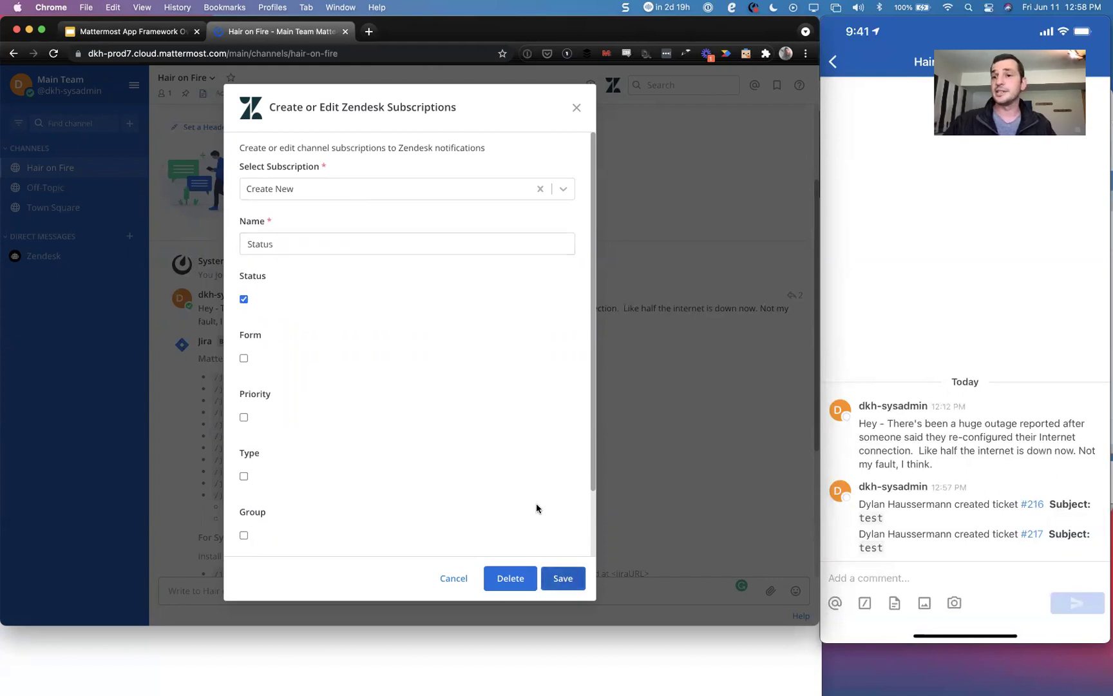